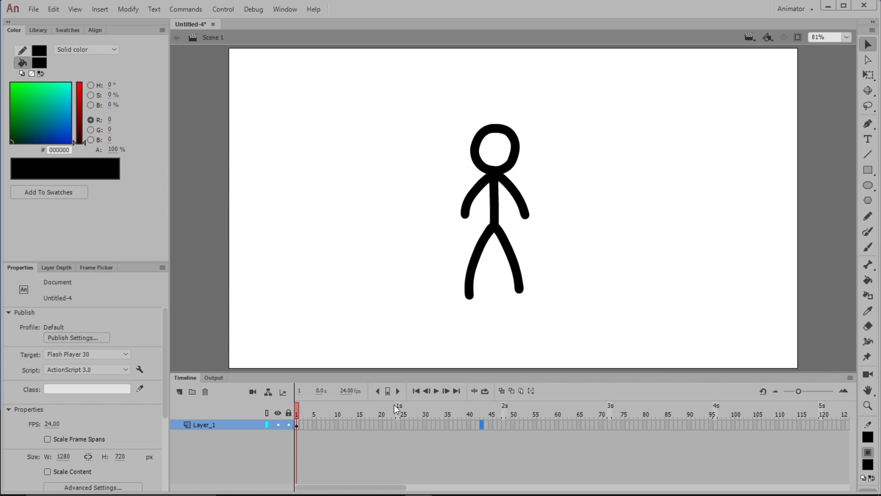
- Extend the stick figure's frame span on Layer_1 to frame 43 and on to frame 46
left_click(479, 424)
key("F5")
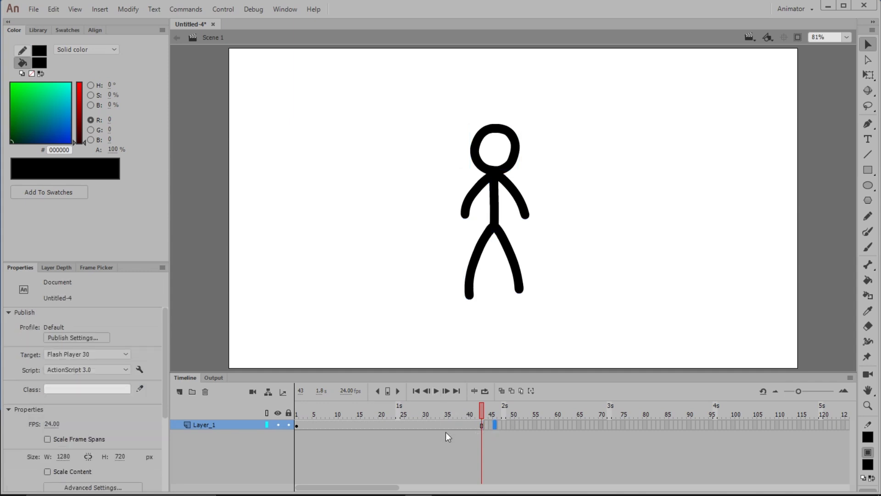
key("Return")
- Try inserting extra frames at frame 40, and remove frames until the span ends at frame 42
left_click(469, 422)
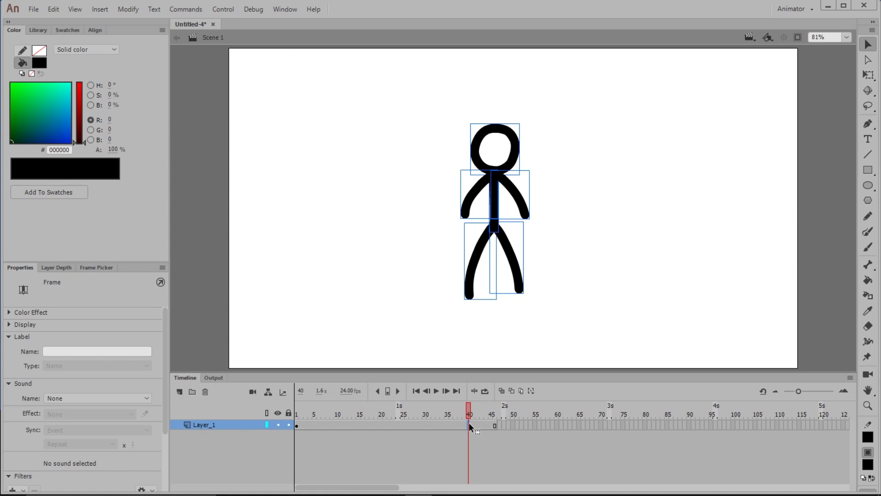
key("F5")
key("F5")
key("F5")
key("F5")
key("F5")
key("shift+F5")
key("shift+F5")
key("shift+F5")
left_click(486, 454)
- Insert a keyframe at frame 20 and tilt the figure's upper body to the left about the hip
left_click(297, 424)
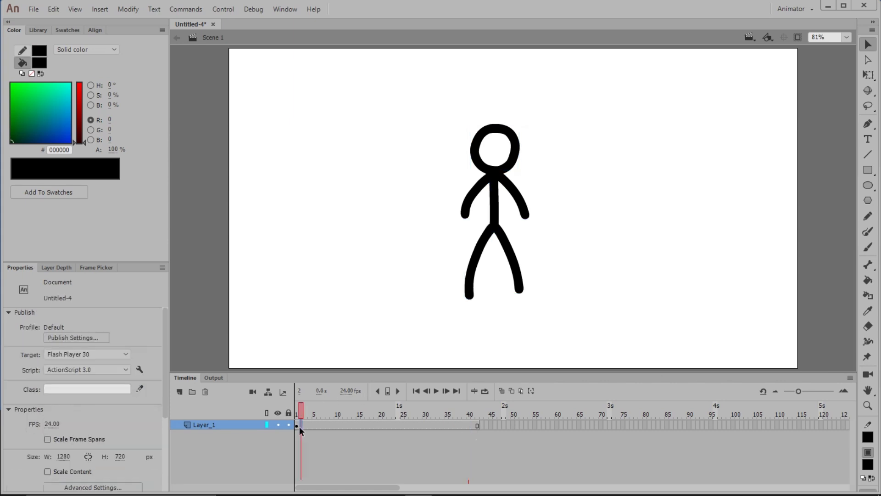
left_click(362, 444)
left_click(380, 424)
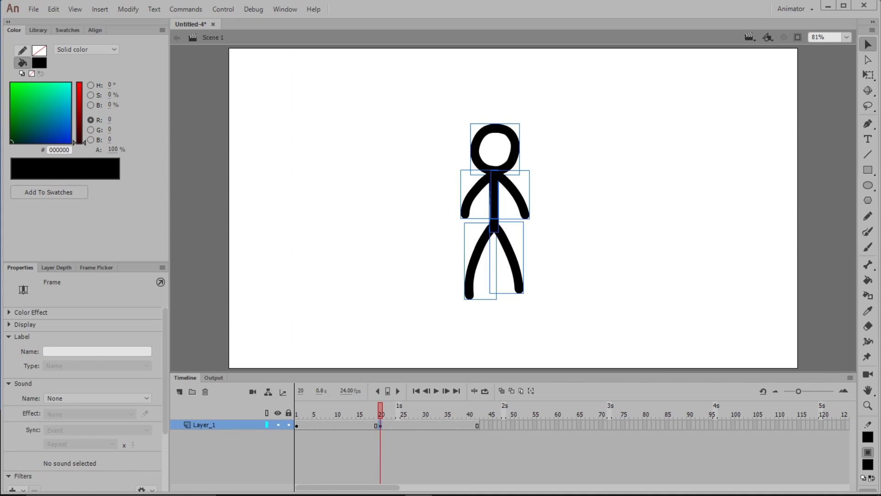
left_click_drag(537, 132, 461, 204)
key("q")
left_click_drag(495, 178, 495, 225)
left_click_drag(535, 119, 522, 115)
- Rotate the head slightly to the left about the base of the neck at frame 20
left_click(528, 138)
left_click(502, 133)
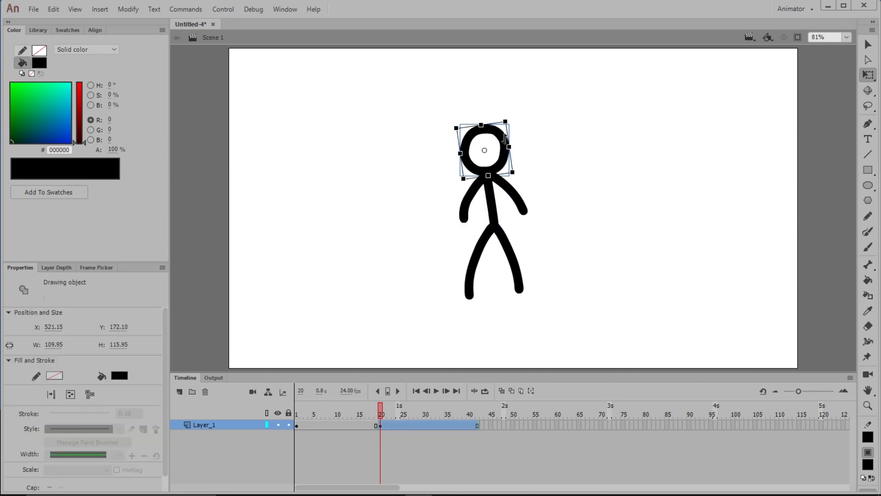
left_click_drag(484, 150, 489, 176)
left_click_drag(514, 117, 505, 114)
- Delete the right-hand arm at frame 20 and paint a raised arm in its place with the Brush tool
left_click(529, 200)
left_click(525, 206)
key("Delete")
key("b")
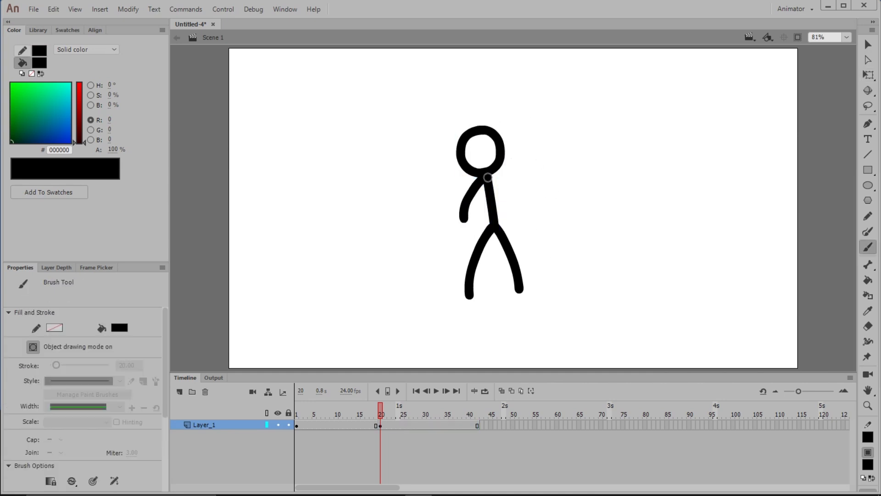
left_click_drag(493, 177, 528, 151)
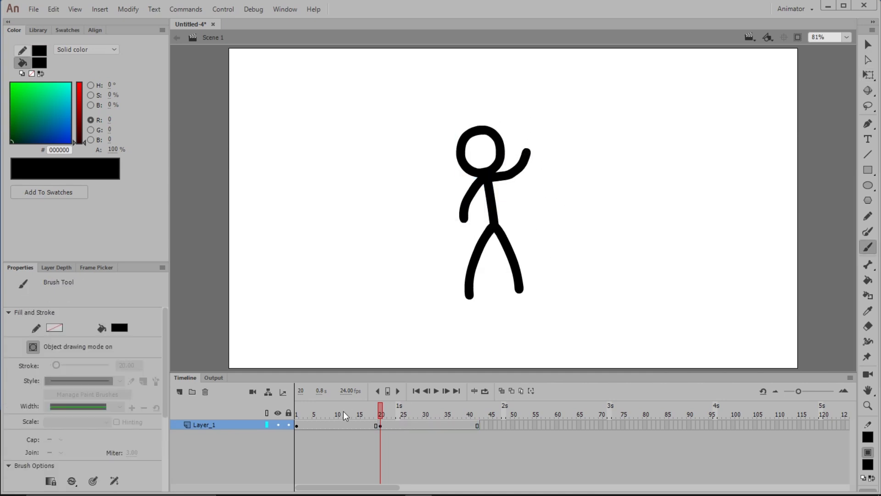
- Insert a blank keyframe at frame 29 on Layer_1
left_click_drag(380, 413, 422, 425)
left_click(421, 425)
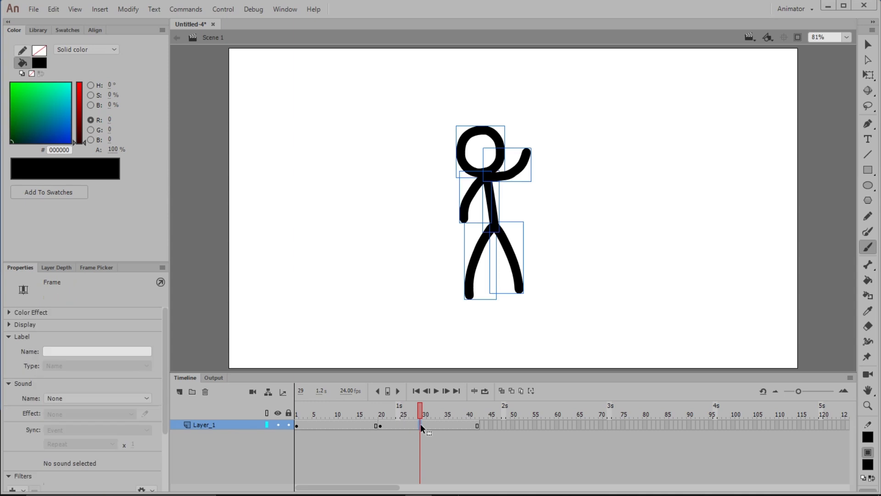
key("F7")
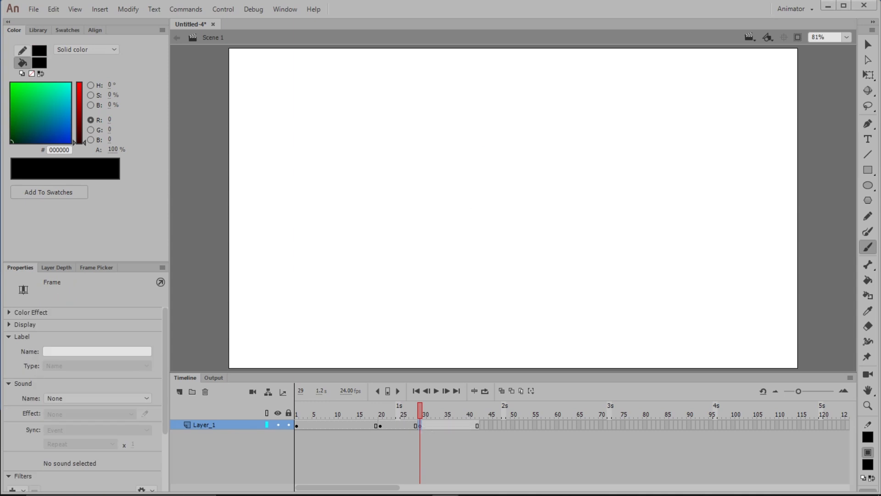
left_click(417, 410)
left_click_drag(417, 410, 420, 409)
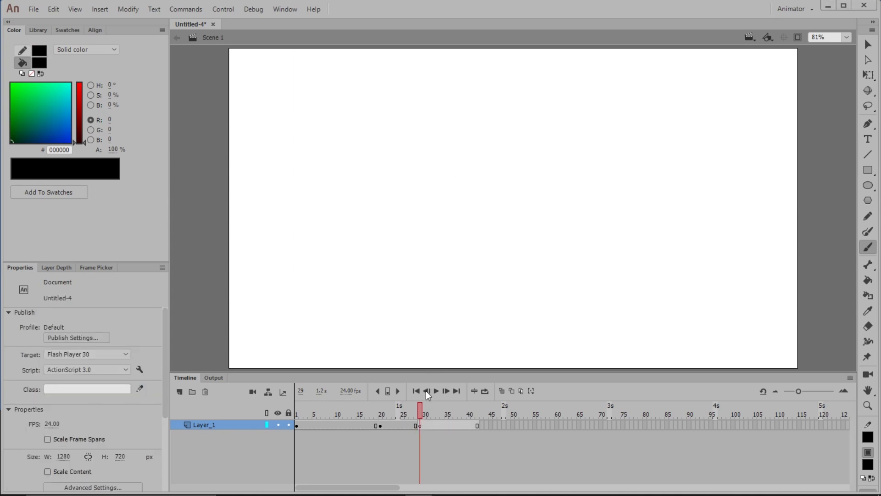
left_click(426, 391)
left_click(446, 390)
- Paint a kicking pose at frame 29 with one leg raised to the right, a leaning torso and both arms outstretched
mouse_move(468, 295)
left_mouse_down()
mouse_move(461, 224)
mouse_move(539, 203)
left_mouse_up()
mouse_move(461, 224)
left_mouse_down()
mouse_move(441, 161)
mouse_move(493, 153)
left_mouse_up()
left_click_drag(442, 160, 393, 166)
- Copy the head from frame 20 and place it, slightly rotated, on the kicking figure's neck at frame 29
left_click(381, 409)
key("v")
left_click(501, 155)
key("ctrl+c")
left_click(420, 409)
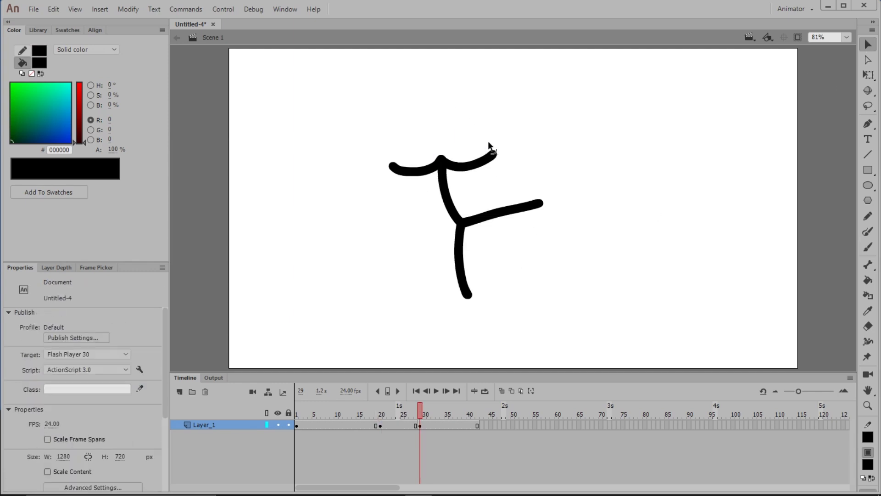
key("ctrl+v")
left_click_drag(530, 196, 480, 105)
key("q")
left_click(500, 134)
left_click(468, 133)
left_click(602, 272)
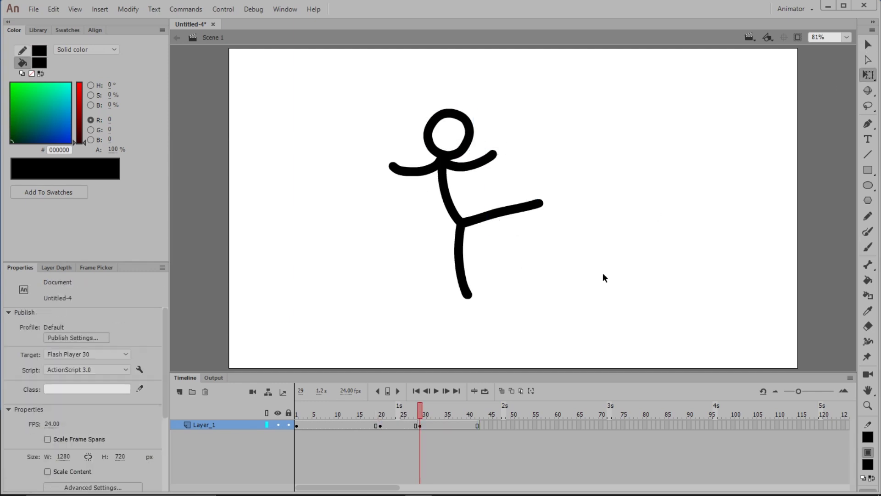
- Move the frame 20 keyframe to frame 13 and the frame 29 keyframe to frame 21
left_click_drag(420, 410, 339, 410)
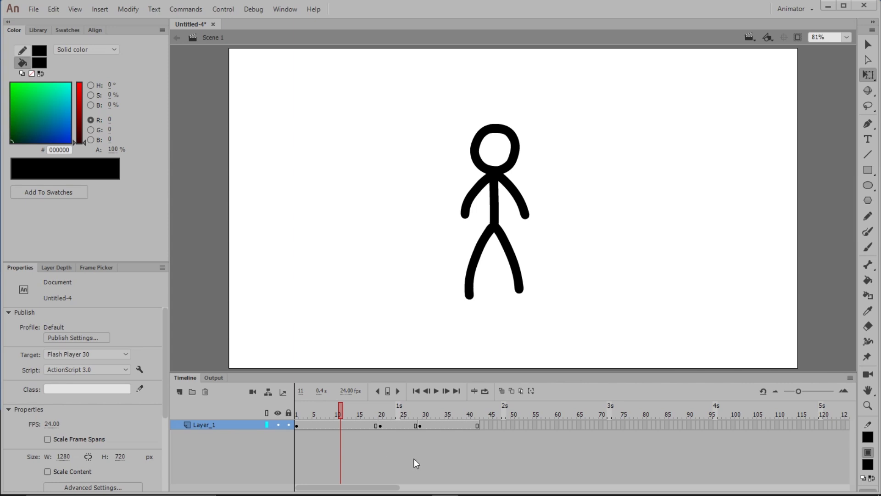
left_click(380, 425)
left_click_drag(378, 423, 350, 423)
left_click(420, 424)
left_click_drag(419, 423, 384, 421)
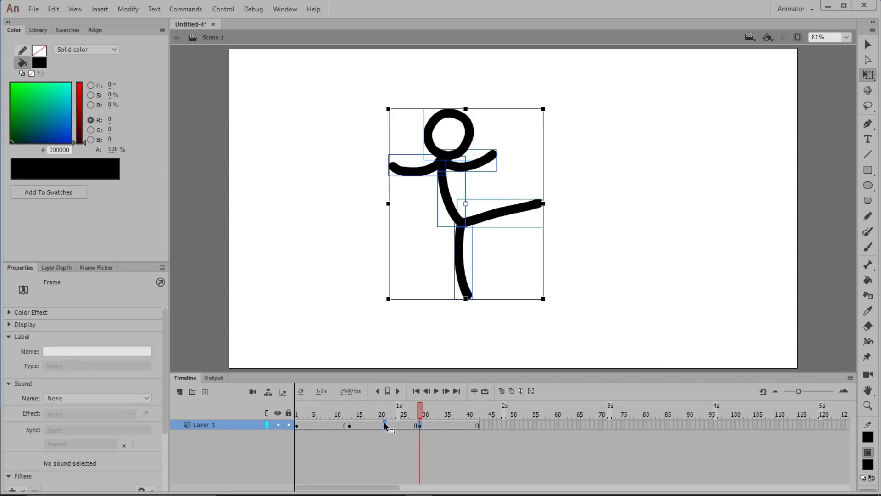
left_click(349, 426)
left_click(344, 426)
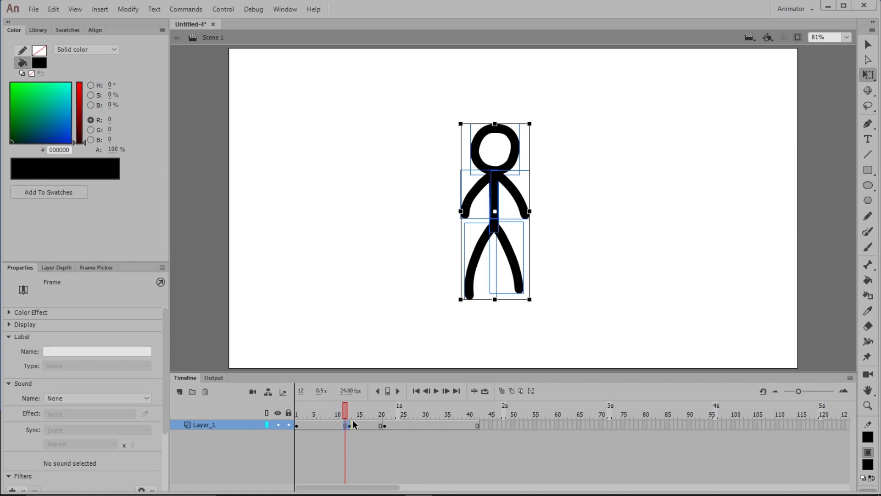
left_click(350, 436)
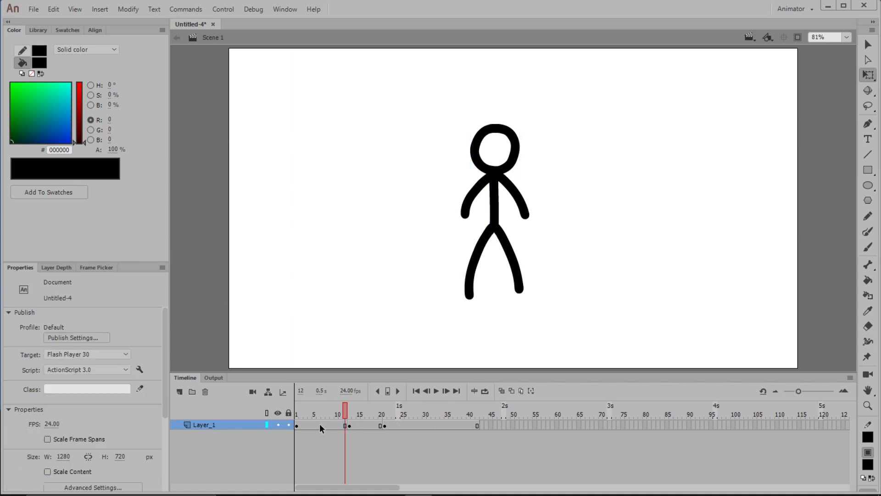
- Copy the standing pose from frame 1 and paste it as a keyframe at frame 32
left_click(296, 426)
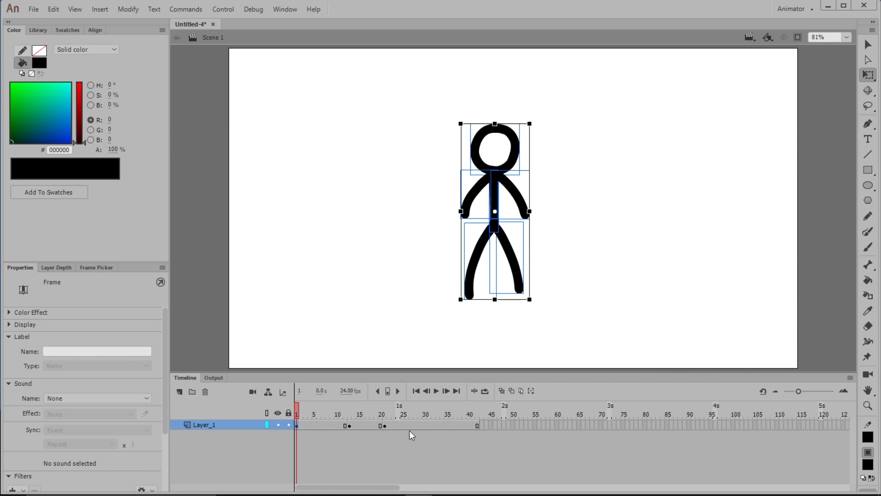
left_click(433, 425)
key("ctrl+alt+v")
mouse_move(431, 410)
left_mouse_down()
mouse_move(407, 410)
mouse_move(432, 408)
mouse_move(436, 421)
left_mouse_up()
left_click(432, 425)
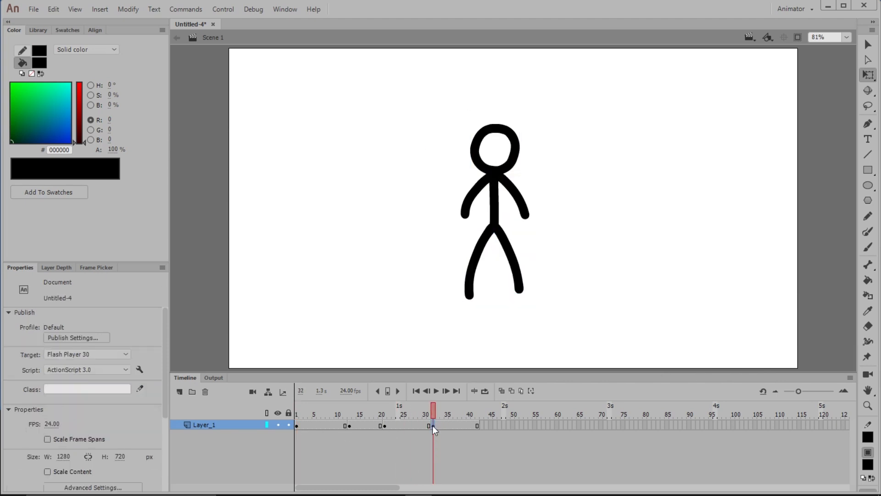
- Copy the frame 13 pose to frame 27 and scrub back to the start of the timeline
left_click(347, 425)
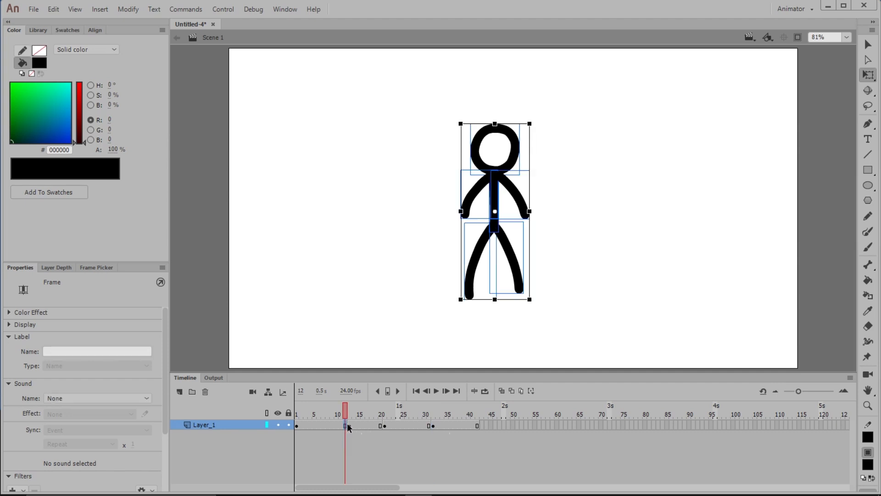
left_click(412, 425)
left_click_drag(406, 410, 293, 426)
- Select the whole sequence of keyframes and duplicate it starting at frame 39
left_click(297, 426)
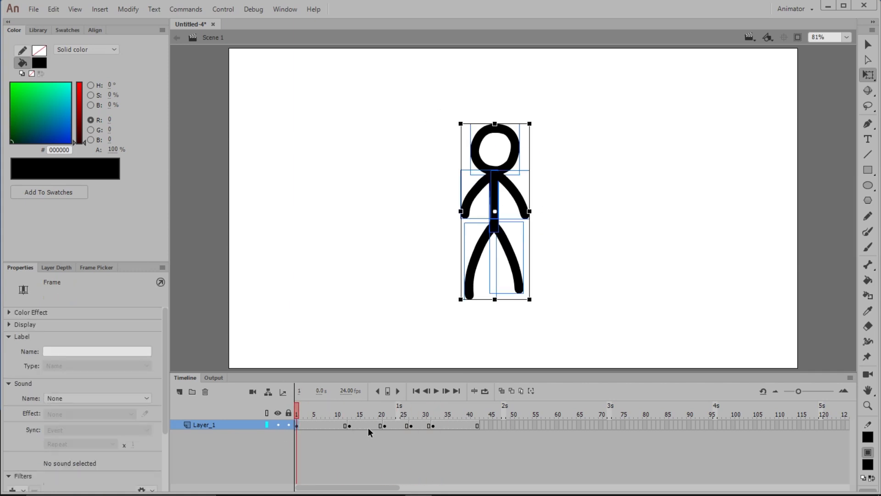
left_click(433, 425, "shift")
left_click_drag(346, 425, 517, 418)
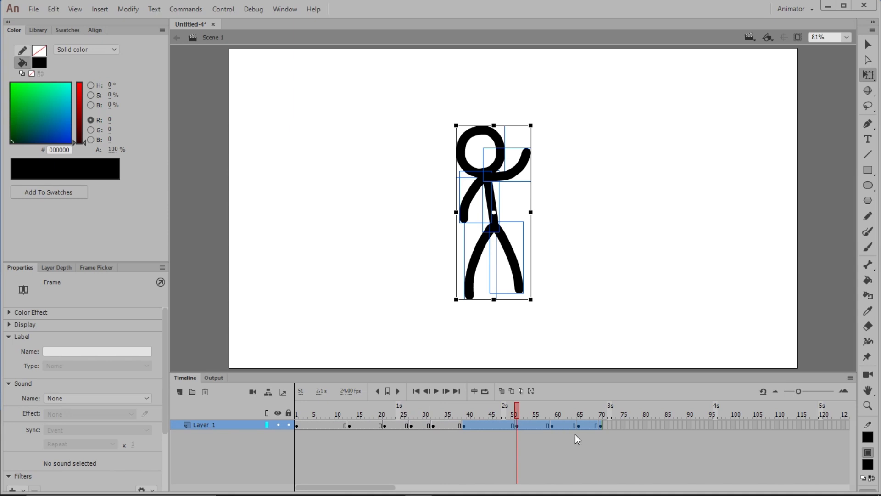
left_click(480, 449)
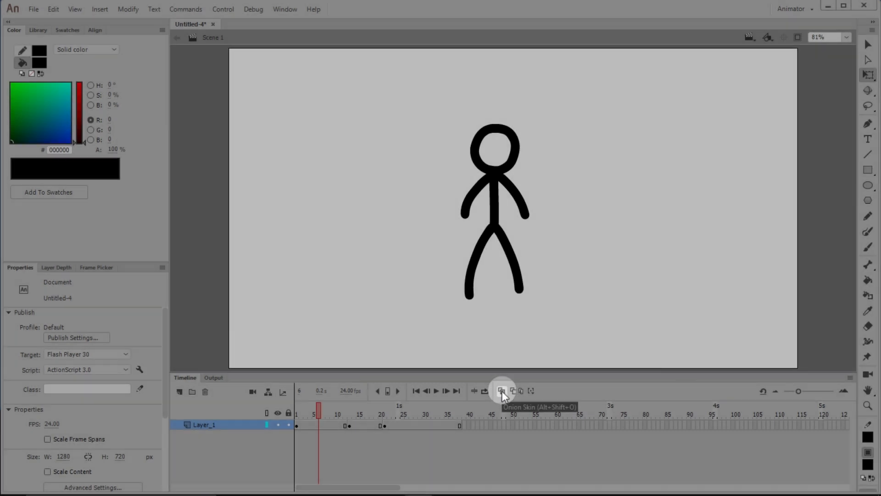
- Turn on Onion Skin and insert a keyframe at frame 7, between the first two poses
left_click(501, 390)
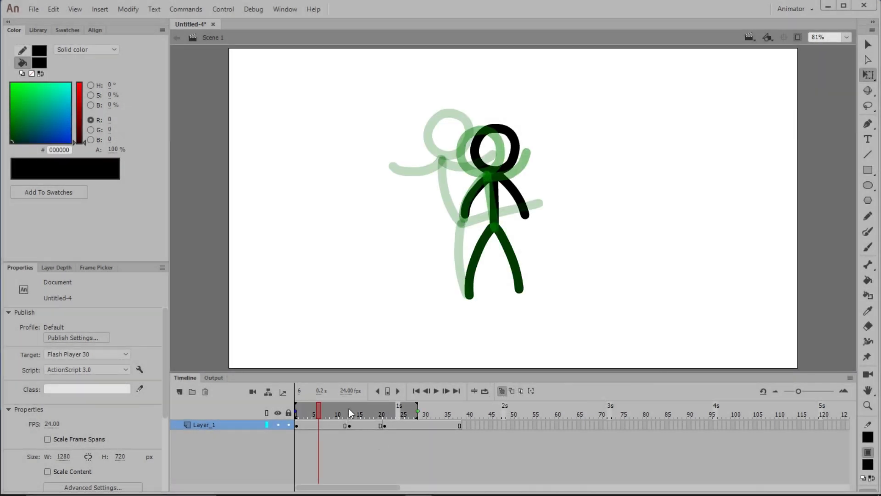
mouse_move(349, 408)
left_mouse_down()
mouse_move(384, 409)
mouse_move(339, 410)
left_mouse_up()
left_click(324, 422)
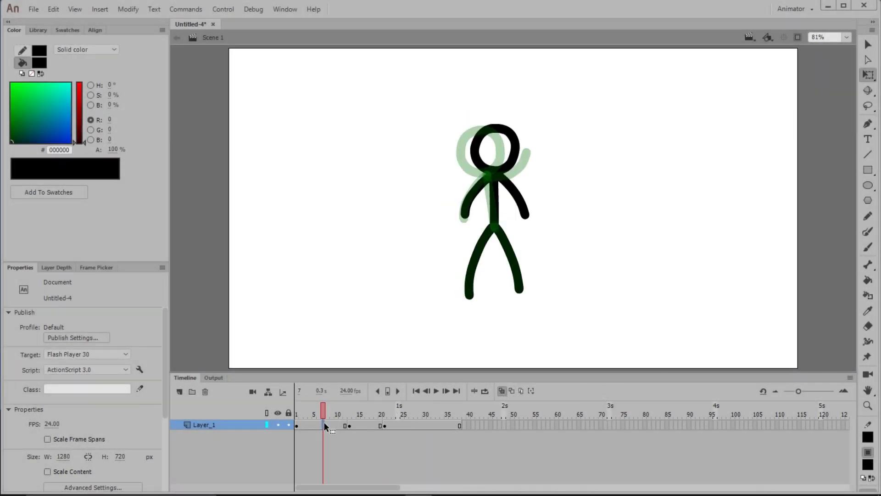
left_click(323, 423)
key("F6")
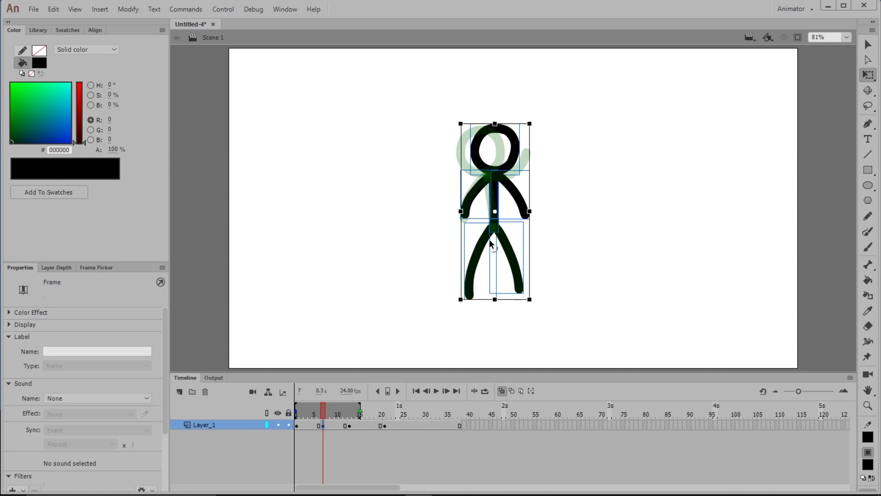
- Select the upper body at frame 7 and tilt it slightly left, between the neighbouring poses
left_click(616, 158)
key("v")
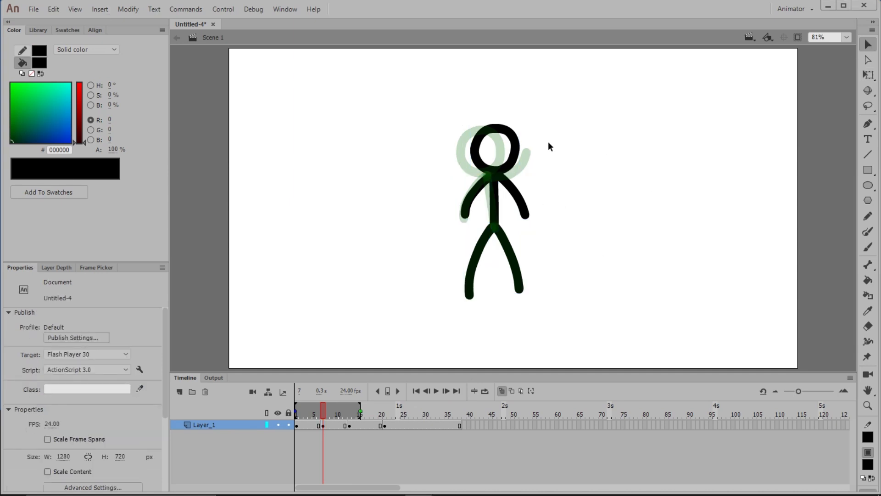
left_click_drag(547, 141, 493, 216)
key("q")
left_click_drag(541, 128, 531, 124)
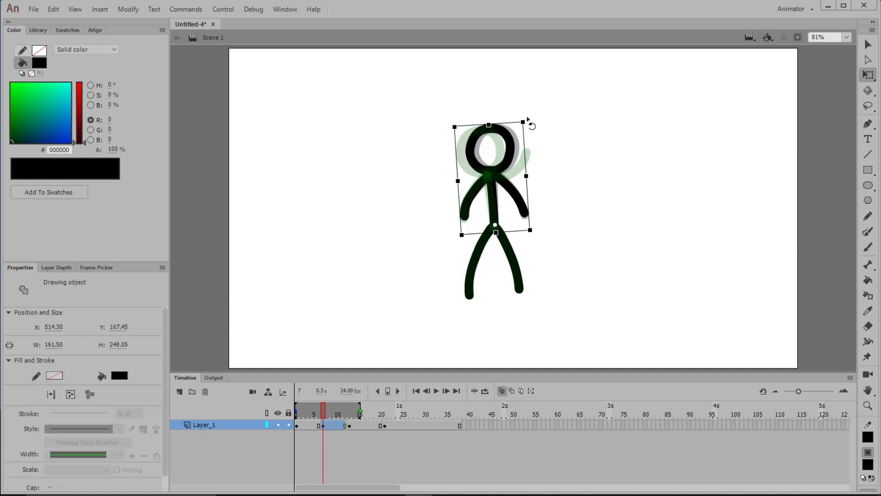
- Replace the right-hand arm at frame 7 with a painted, bent in-between arm and turn off Onion Skin
left_click(557, 137)
left_click(868, 247)
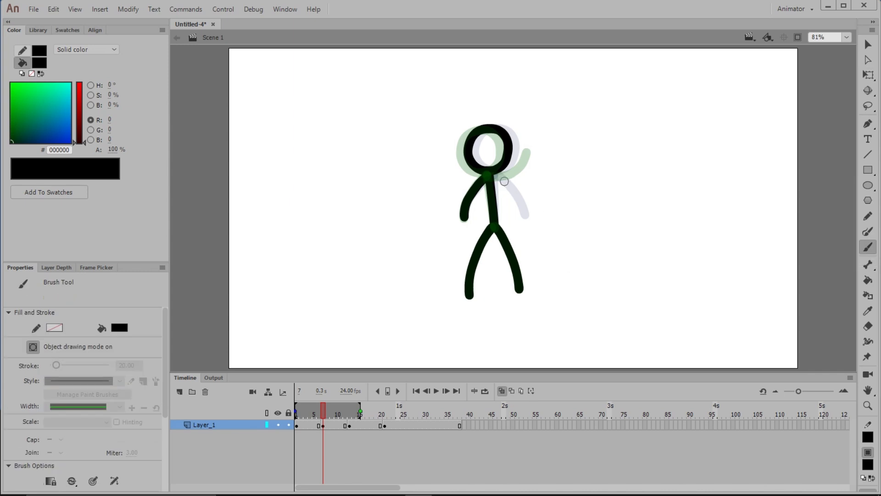
left_click_drag(489, 174, 531, 195)
left_click(501, 390)
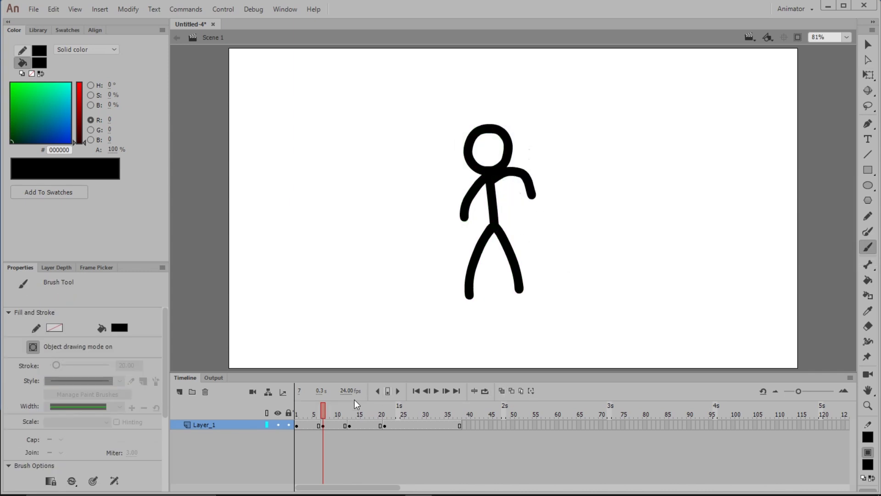
- Examine the neighbouring poses at frame 7 as Onion Skin Outlines, and switch the outlines off again
mouse_move(323, 411)
left_mouse_down()
mouse_move(301, 418)
mouse_move(367, 413)
mouse_move(307, 430)
mouse_move(403, 428)
mouse_move(352, 421)
mouse_move(355, 429)
mouse_move(384, 413)
mouse_move(322, 413)
left_mouse_up()
left_click(512, 391)
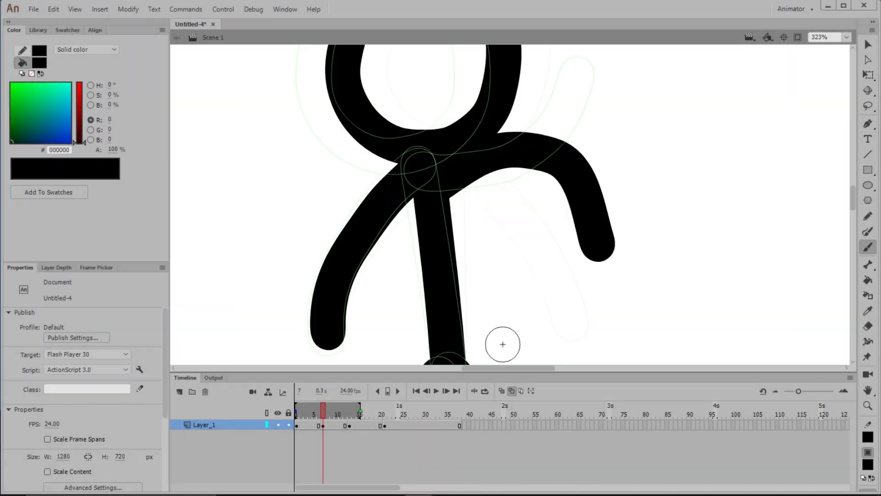
mouse_move(325, 407)
left_mouse_down()
mouse_move(352, 407)
mouse_move(305, 411)
mouse_move(324, 414)
left_mouse_up()
left_click(846, 38)
left_click(838, 49)
left_click(511, 391)
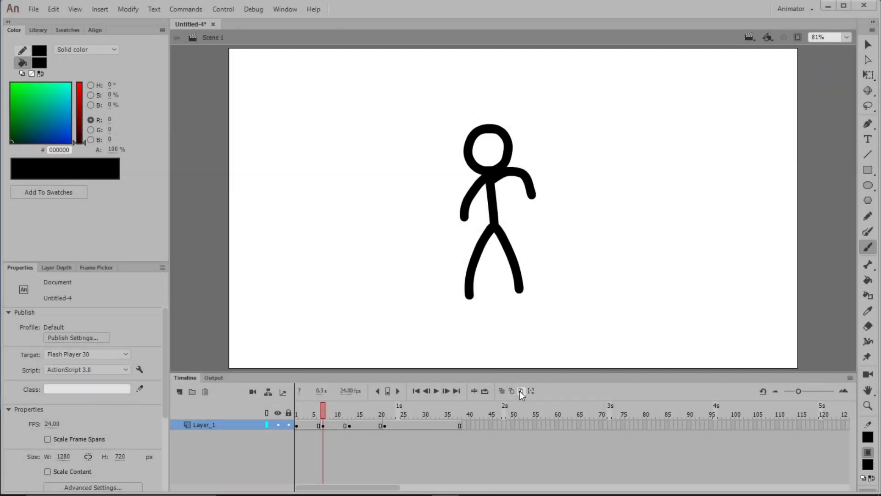
- Turn on Edit Multiple Frames, extend its range to frame 24, and move all figures right to about X 655, Y 153
left_click(521, 391)
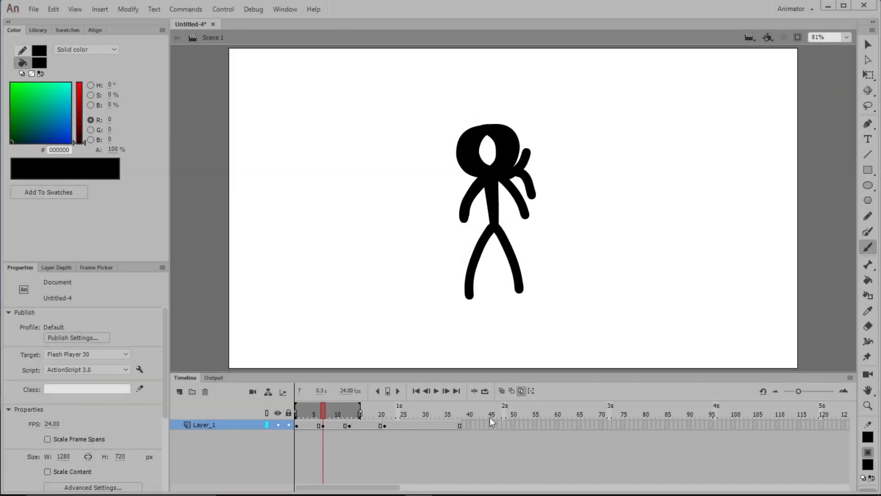
left_click_drag(359, 413, 398, 413)
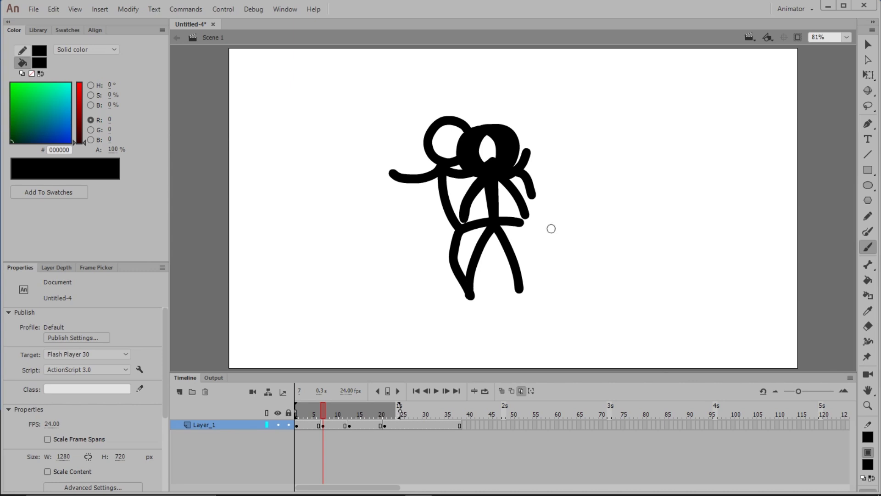
left_click(868, 44)
left_click_drag(653, 95, 340, 348)
left_click_drag(504, 214, 610, 222)
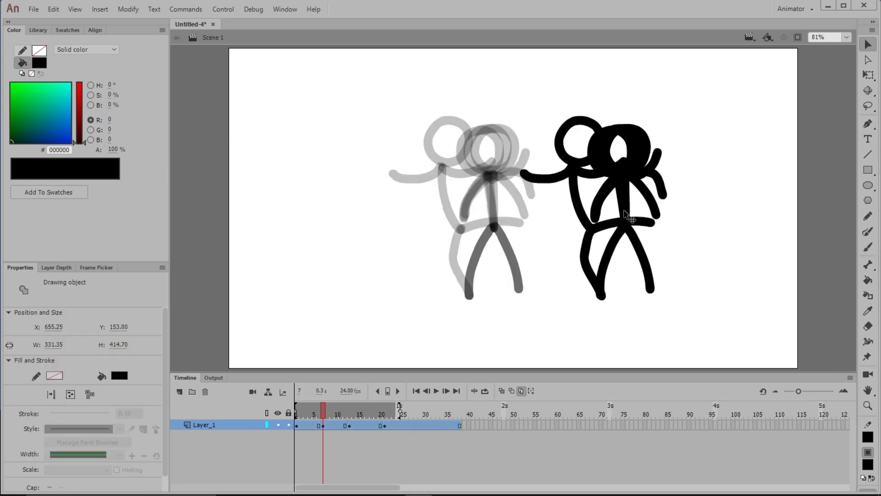
- Try a free transform on all the selected figures together and undo it
key("q")
left_click_drag(665, 122, 698, 86)
key("ctrl+z")
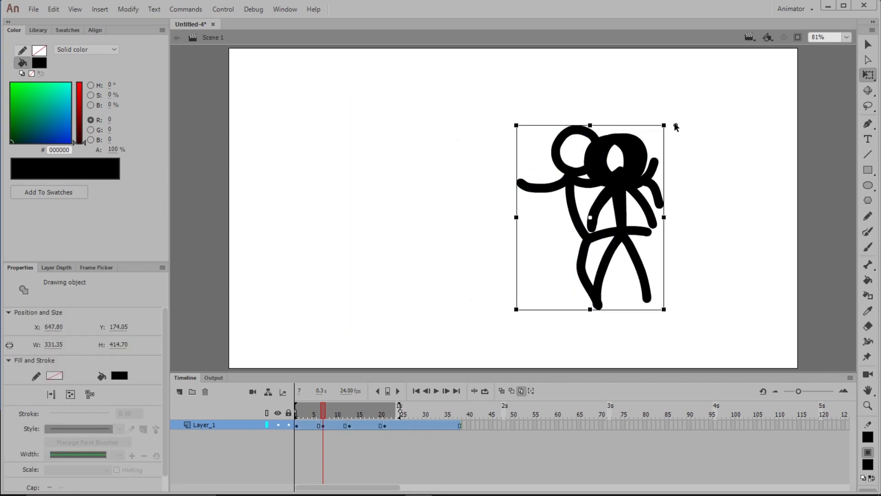
- Undo the figures' move to the right and redo it, leaving nothing selected
key("ctrl+z")
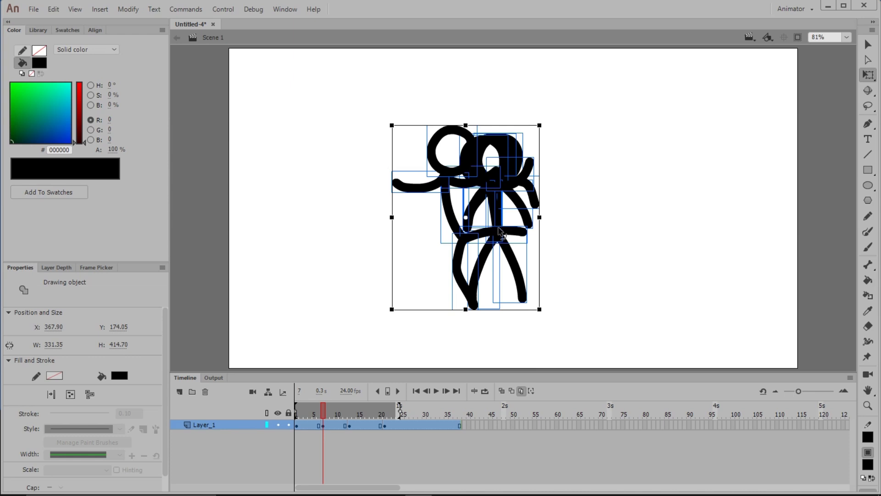
key("ctrl+y")
left_click(728, 221)
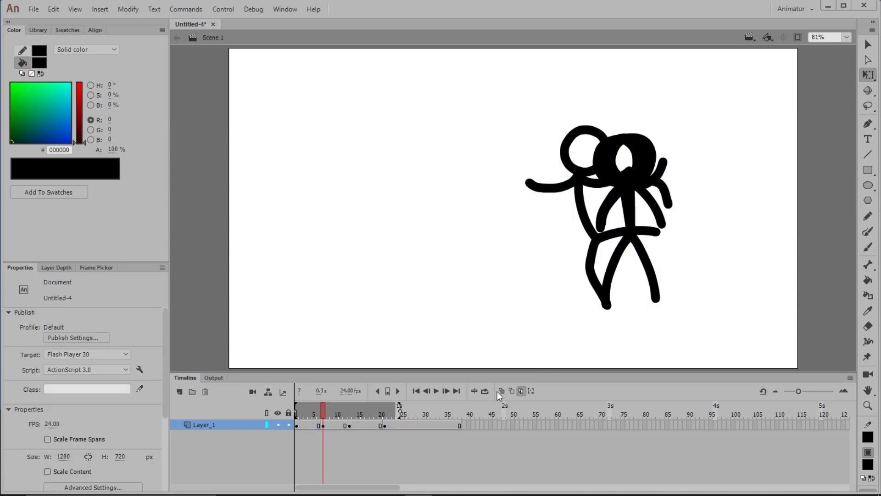
- Turn off Edit Multiple Frames and return the playhead to frame 1 of Layer_1
left_click(520, 390)
left_click_drag(314, 413, 296, 408)
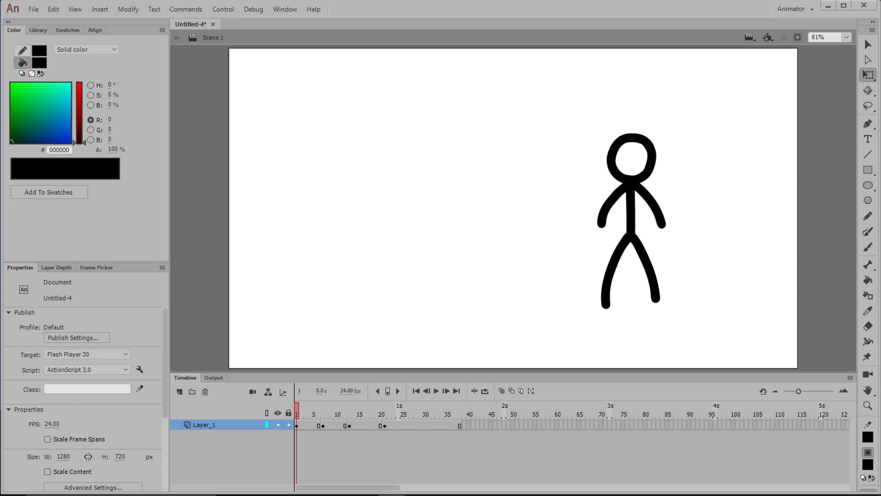
left_click(342, 425)
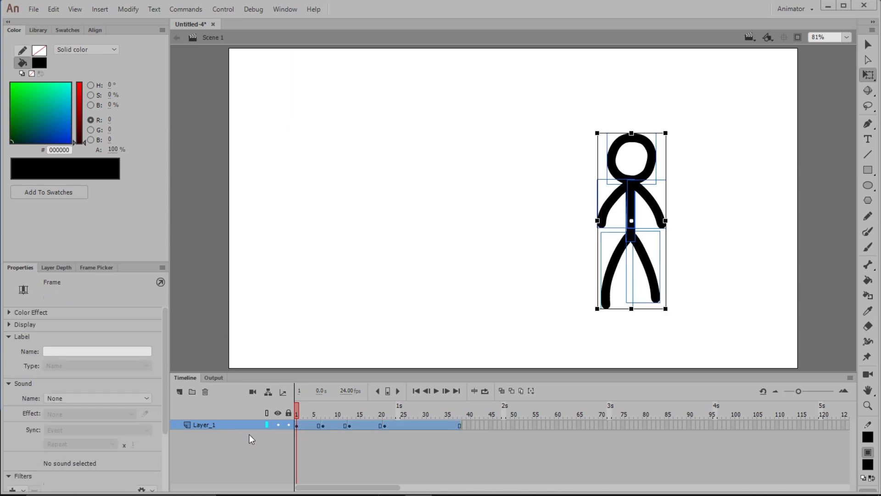
- Add a new layer below Layer_1 and name it Ground
left_click(180, 391)
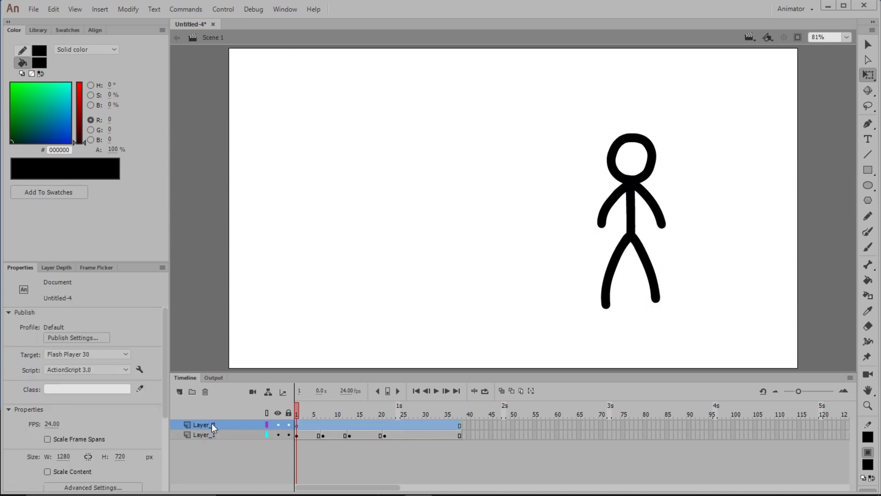
left_click_drag(211, 423, 214, 448)
double_click(205, 435)
type("Ground")
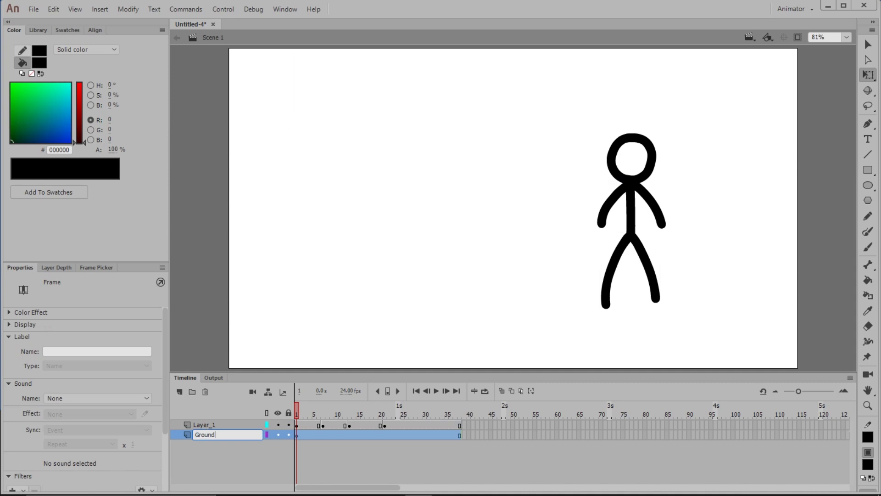
key("Return")
- Set up the Rectangle tool for the Ground layer with fill #999999, stroke #333333 and a stroke size of 8
left_click(297, 435)
left_click(868, 171)
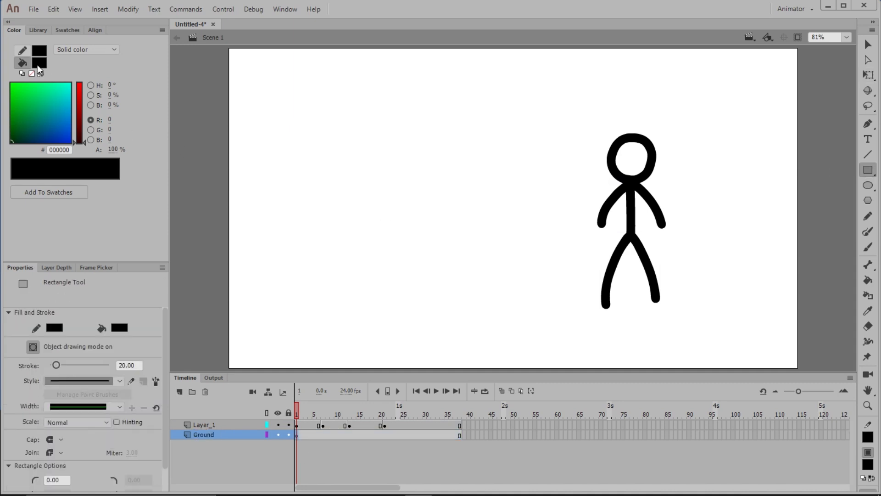
left_click(38, 65)
left_click(84, 122)
left_click(39, 50)
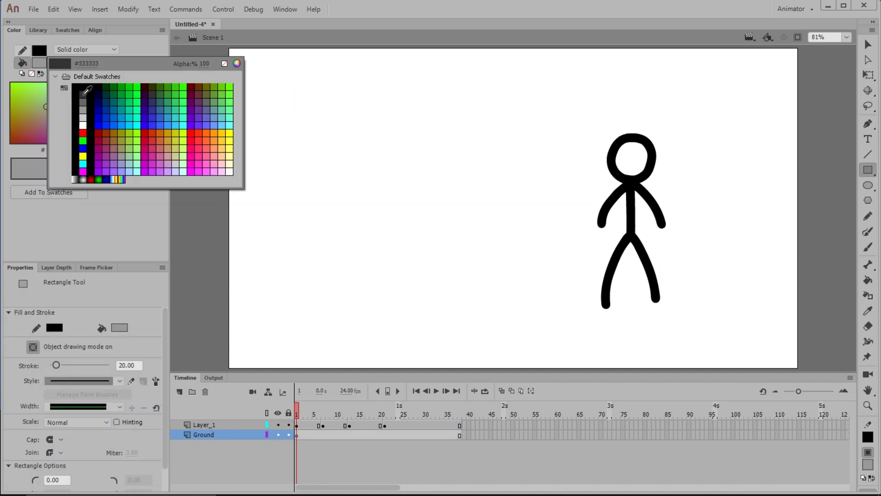
left_click(84, 105)
scroll(164, 354, "down", 1)
type("8")
key("Return")
- Draw a ground rectangle wider than the stage across its lower part and raise it slightly behind the figure's feet
mouse_move(215, 301)
left_mouse_down()
mouse_move(837, 383)
mouse_move(836, 404)
left_mouse_up()
key("v")
left_click_drag(815, 348, 814, 334)
left_click(387, 435)
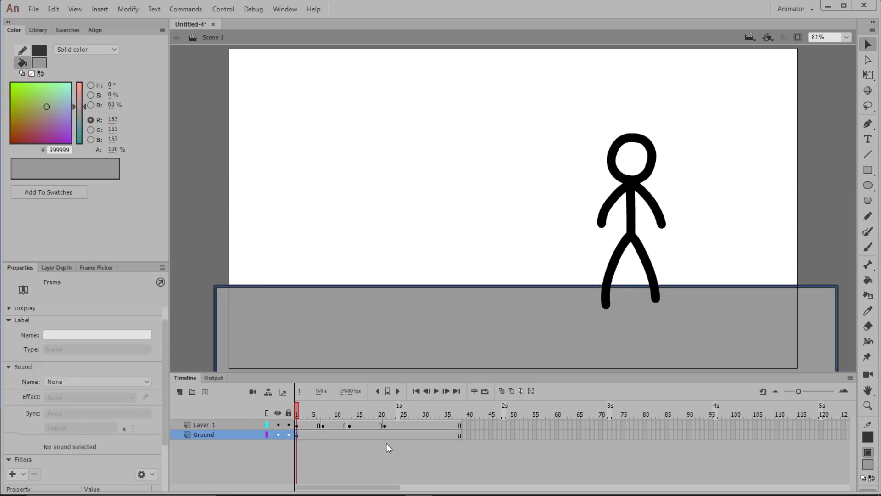
- Lock the Ground layer and test a selection across the stick figure and the ground
left_click(288, 434)
left_click(867, 46)
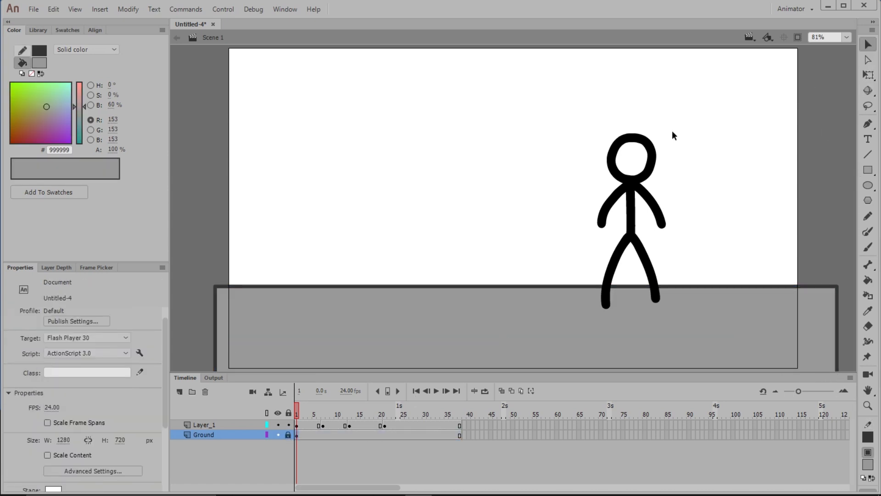
left_click_drag(523, 109, 779, 310)
left_click(776, 307)
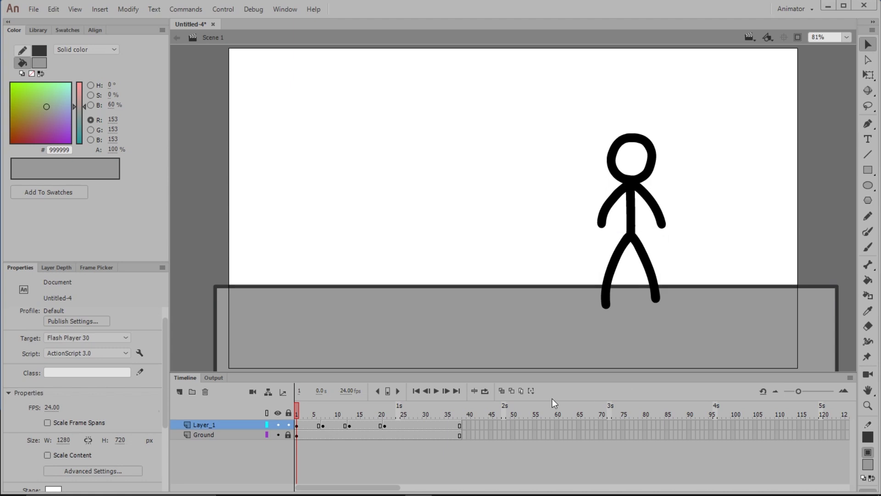
- Hide and show the Ground layer repeatedly, and switch its outline display on and off
left_click(277, 434)
left_click(277, 434)
left_click(277, 434)
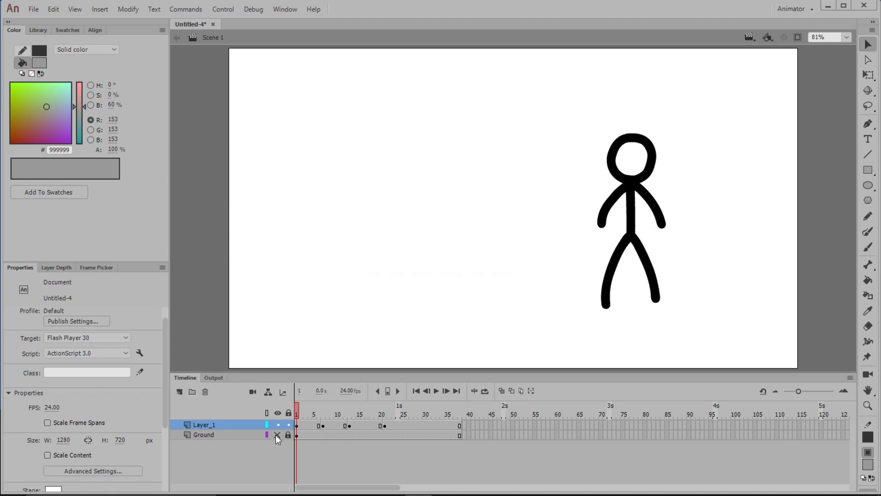
left_click(277, 434)
left_click(277, 436)
left_click(278, 436)
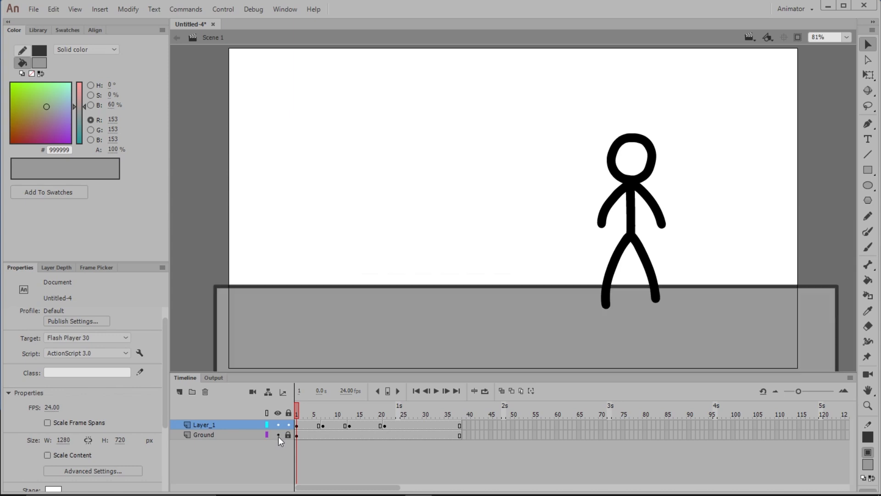
left_click(267, 434)
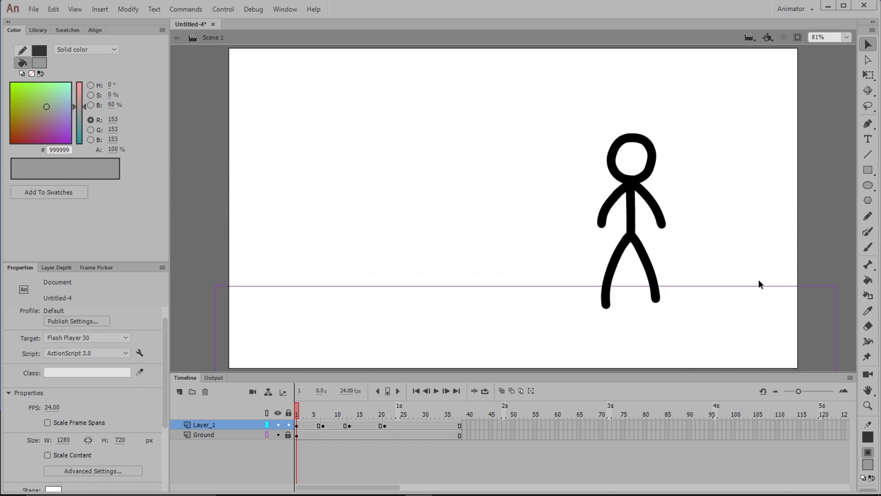
left_click(267, 434)
- Turn the Ground layer into a guide layer and change it back to a normal layer
right_click(222, 435)
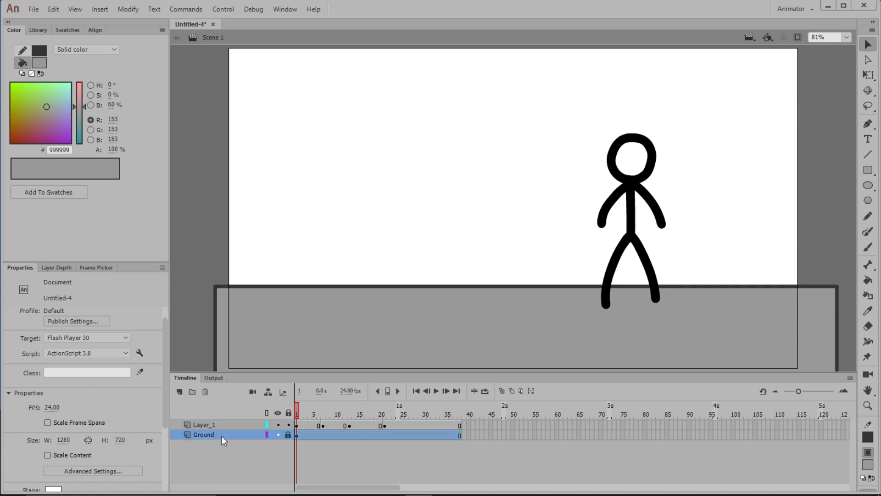
left_click(289, 291)
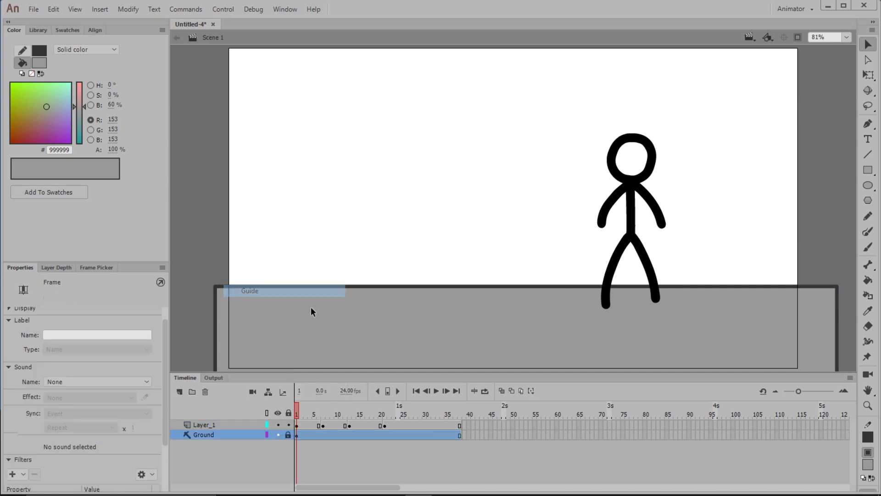
left_click(215, 452)
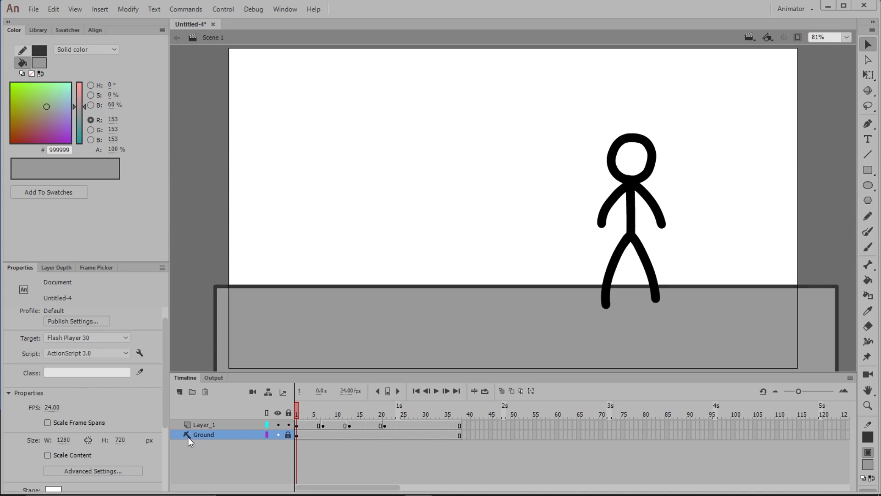
right_click(207, 434)
left_click(249, 291)
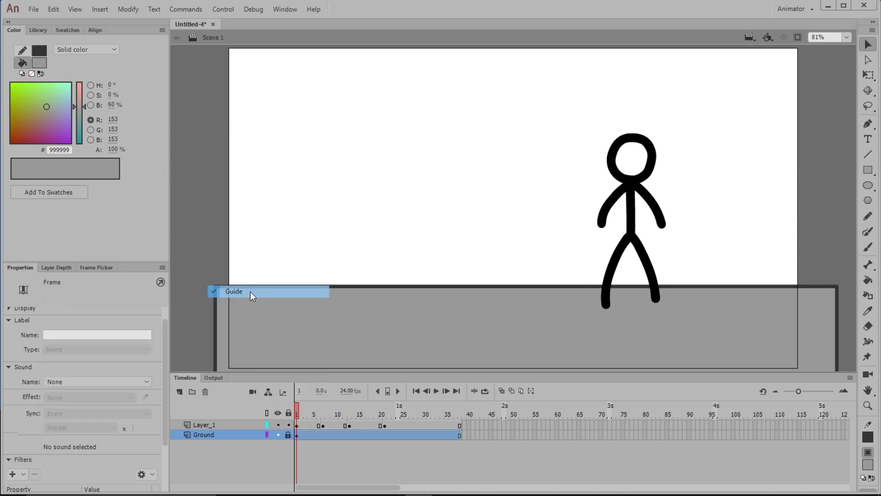
left_click(237, 477)
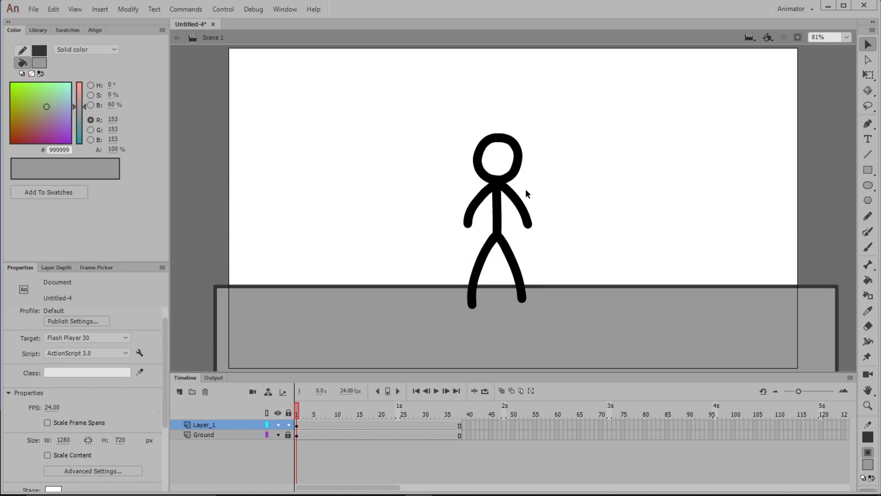
- Distribute all the stick figure's parts to separate layers and enlarge the timeline to show every layer
left_click_drag(525, 156, 431, 257)
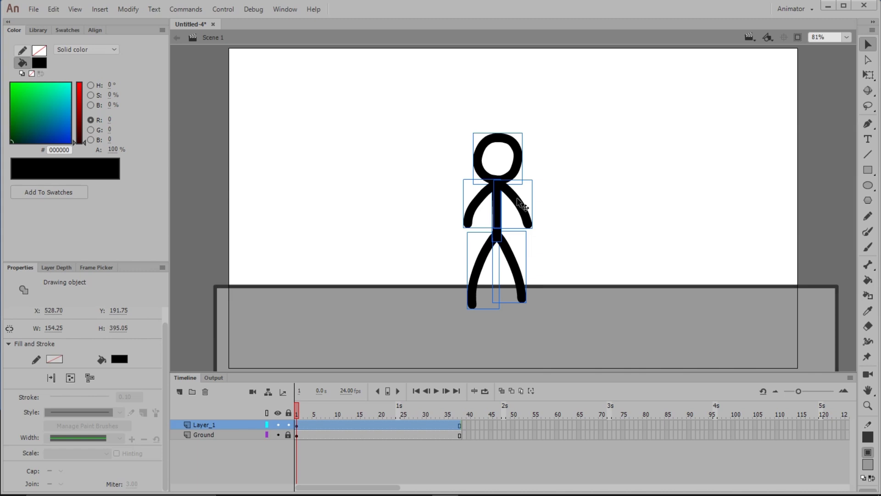
right_click(502, 136)
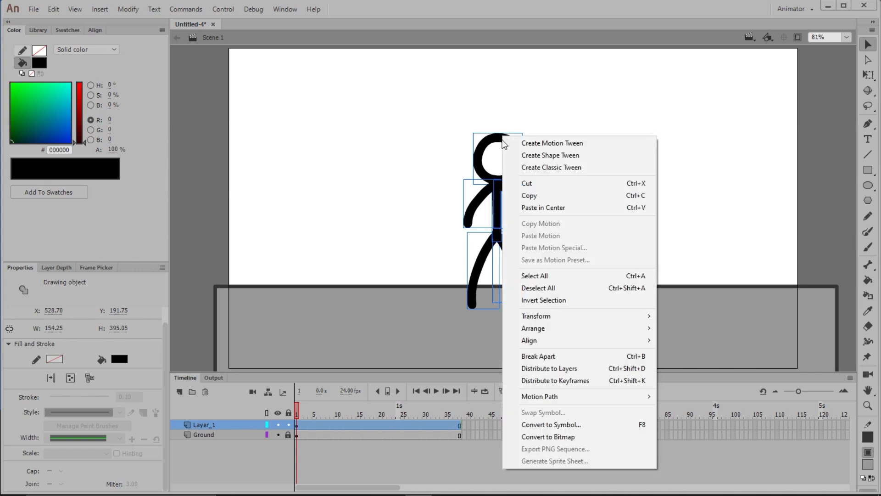
left_click(622, 371)
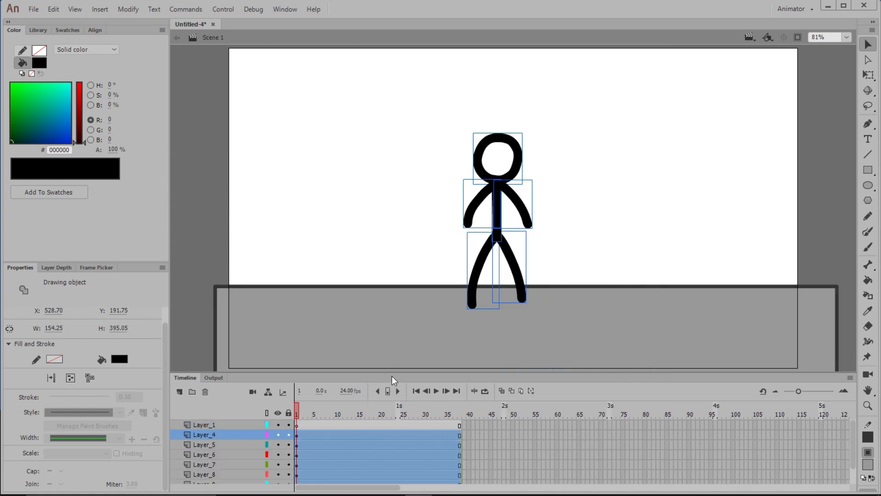
left_click_drag(392, 374, 400, 306)
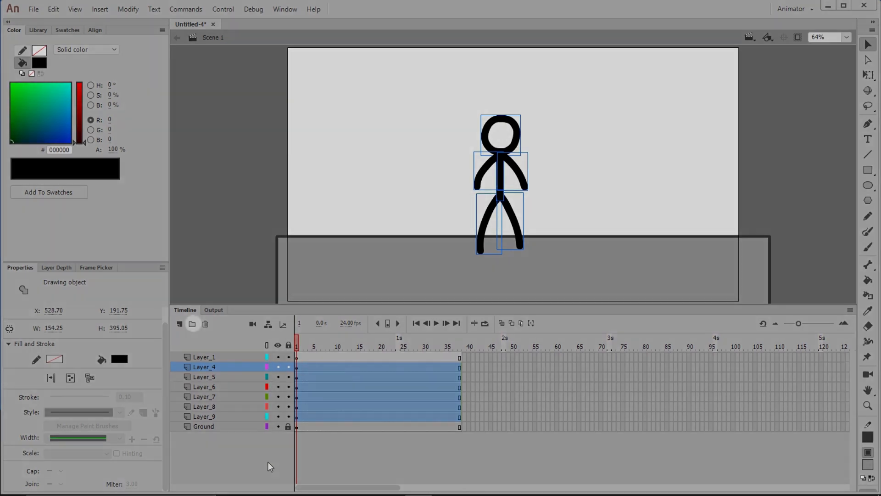
left_click(269, 462)
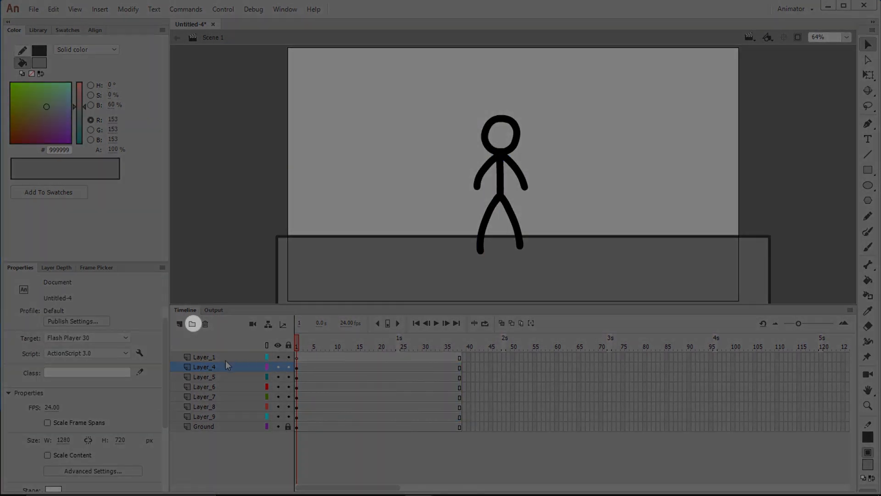
- Create a layer folder named StickFigure and move Layer_4 through Layer_9 into it
left_click(192, 324)
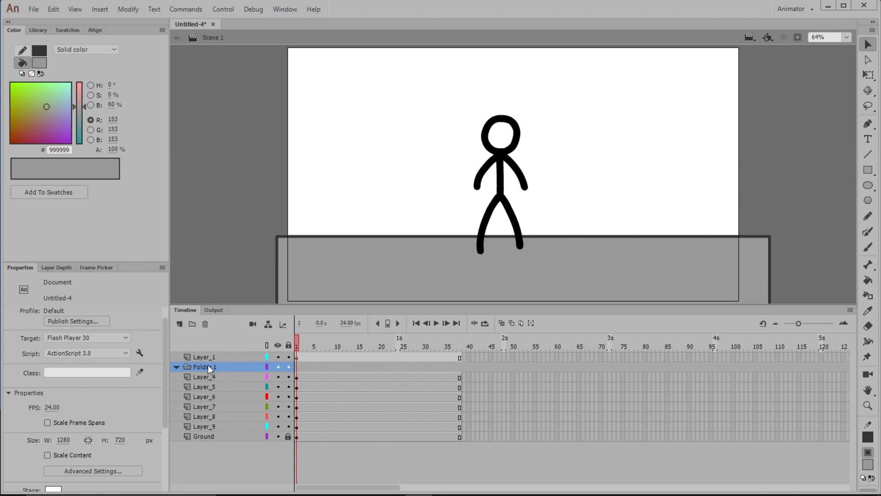
double_click(208, 366)
type("StickFigure")
left_click(219, 378)
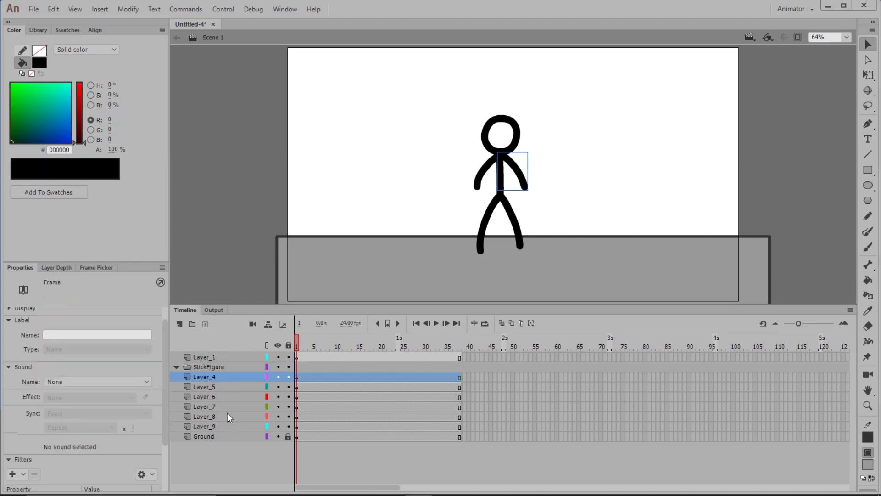
left_click(229, 425, "shift")
left_click_drag(216, 375, 224, 375)
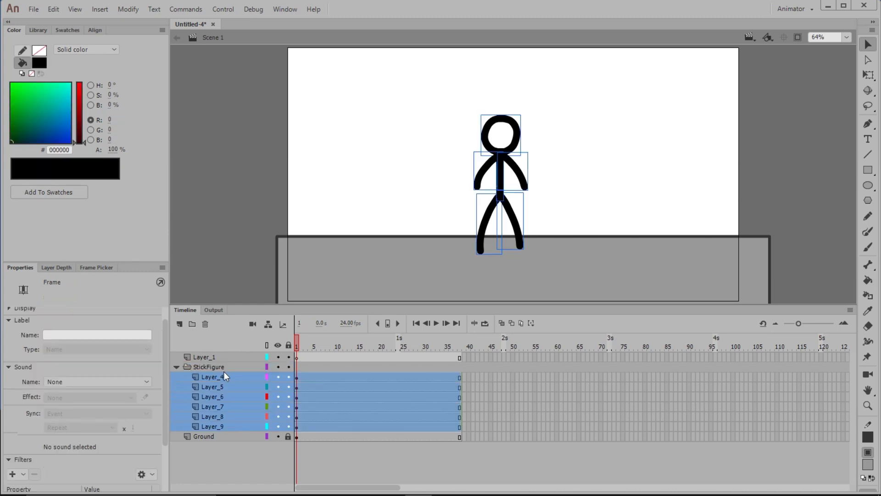
- Collapse the StickFigure folder, delete the empty Layer_1, and expand and collapse the folder once more
left_click(177, 366)
left_click(233, 385)
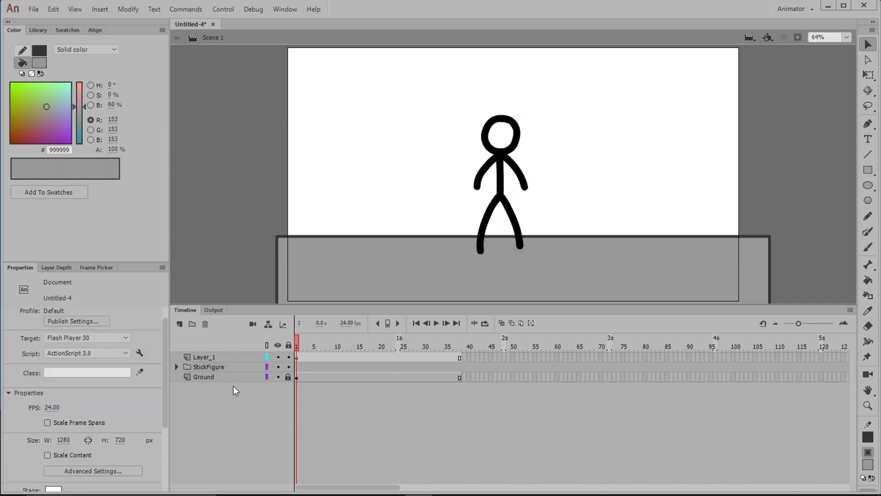
left_click(215, 357)
left_click(205, 324)
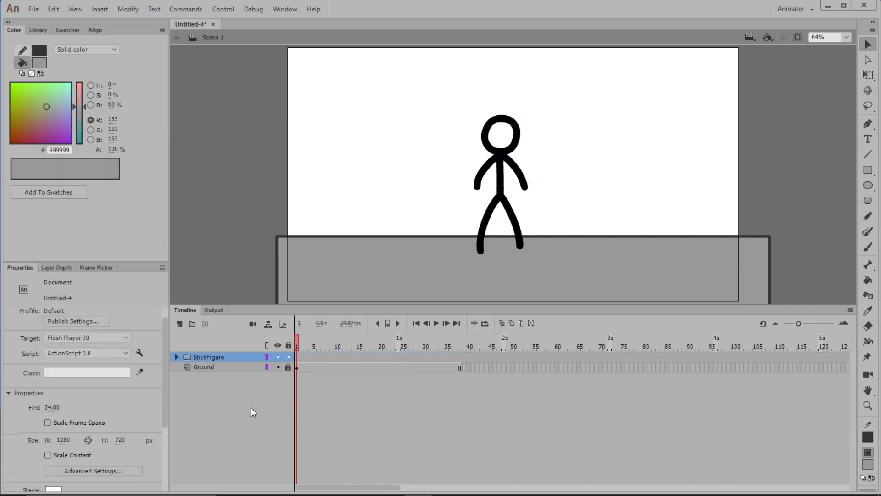
left_click(178, 357)
left_click(177, 355)
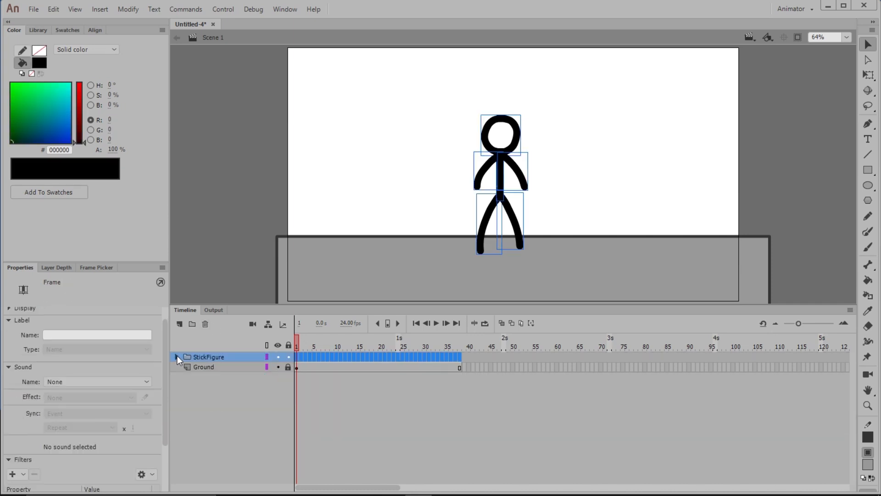